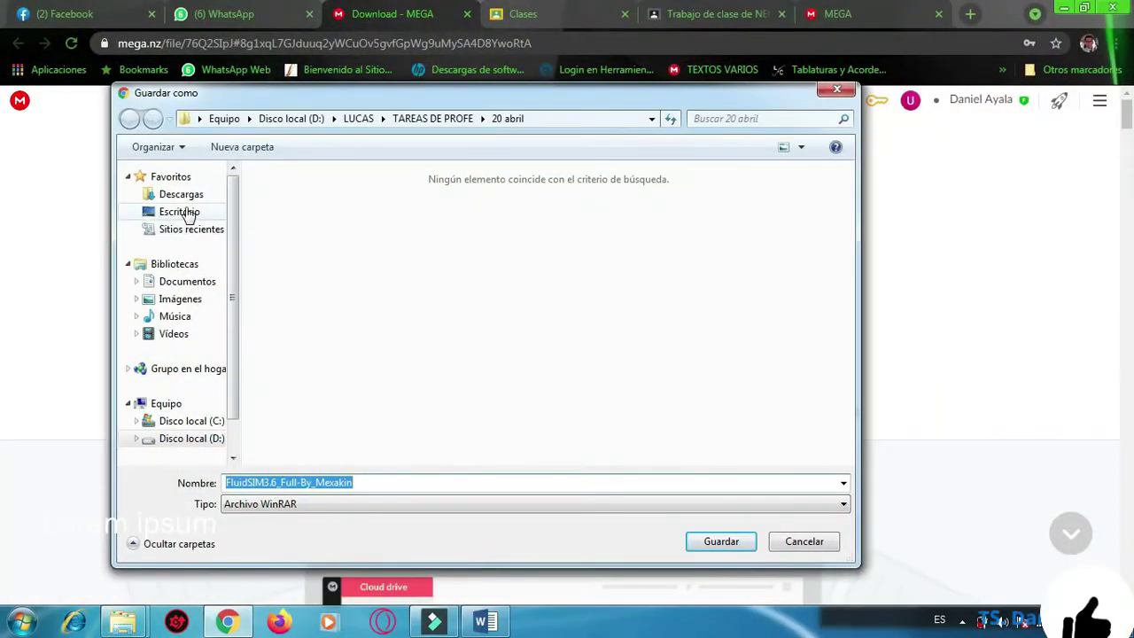
Step: Save the FluidSIM3.6_Full-By_Mexakin archive from MEGA to the desktop (Escritorio)
left_click(181, 212)
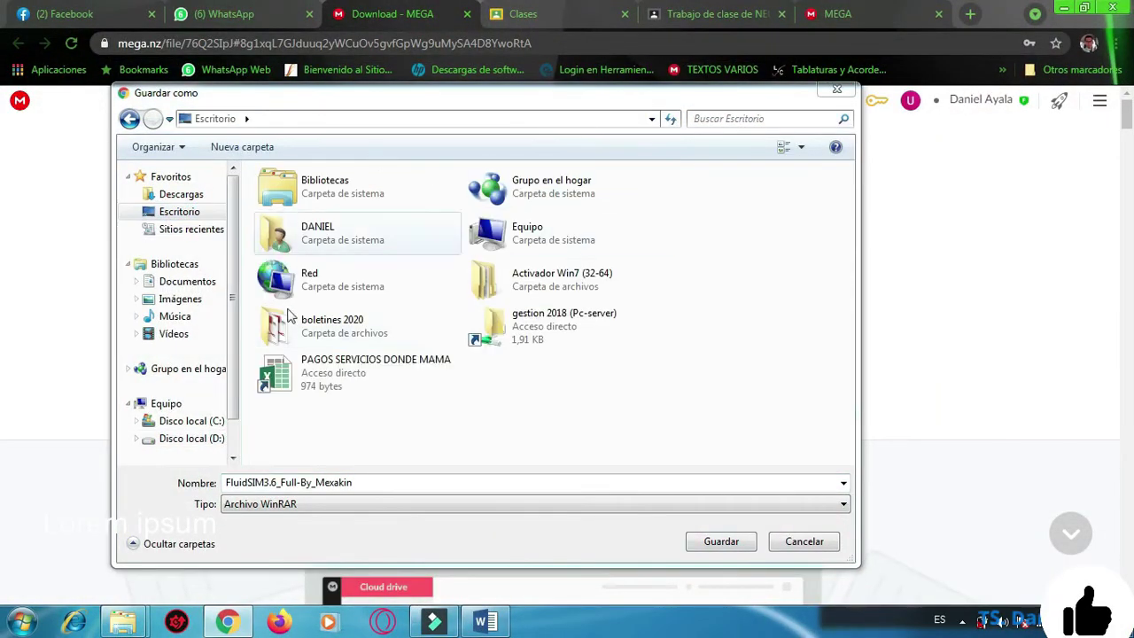
left_click(746, 547)
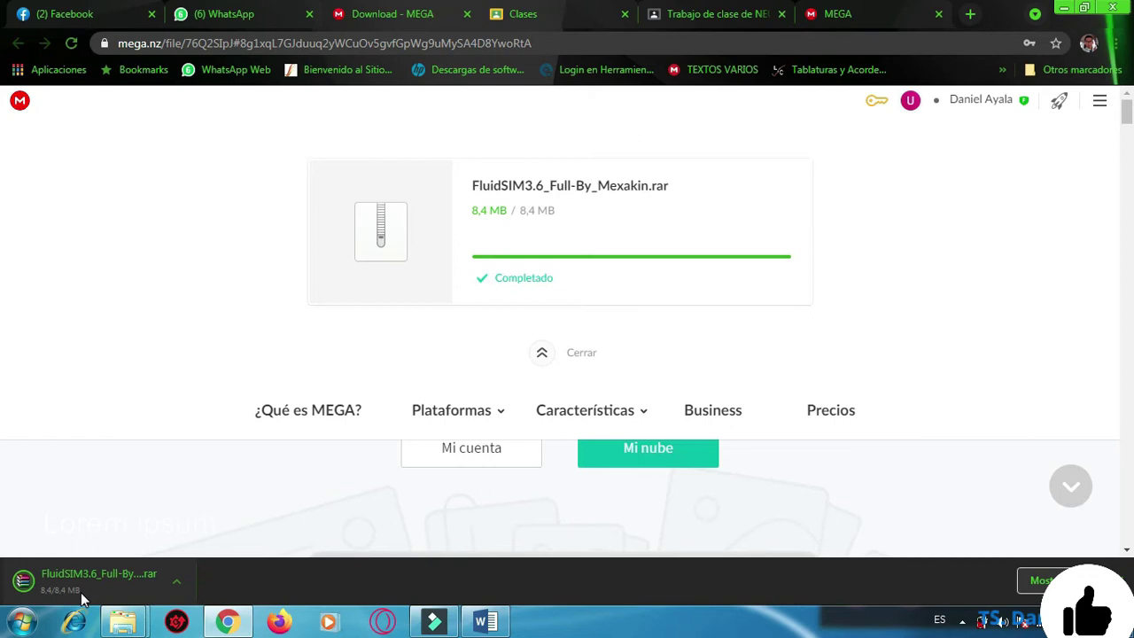
left_click(132, 581)
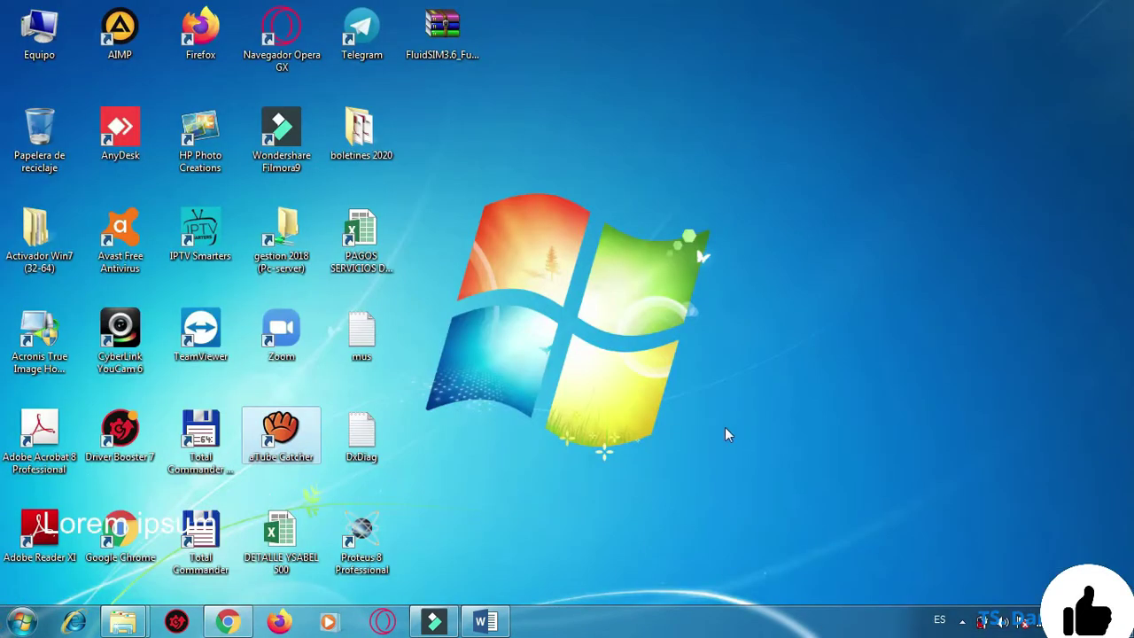
Step: Move the downloaded FluidSIM3.6_Full-By_Mexakin archive to an empty area of the desktop, away from the other icons
mouse_move(479, 42)
left_mouse_down()
mouse_move(458, 104)
mouse_move(509, 236)
mouse_move(788, 320)
left_mouse_up()
mouse_move(852, 248)
left_mouse_down()
mouse_move(708, 430)
mouse_move(762, 458)
left_mouse_up()
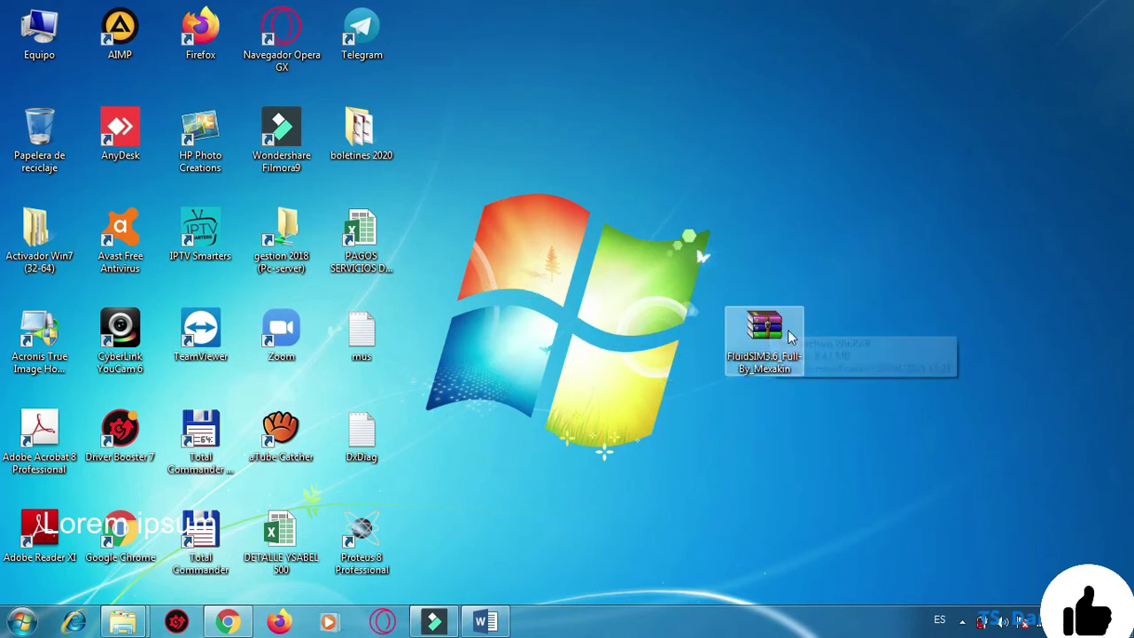
left_click(780, 431)
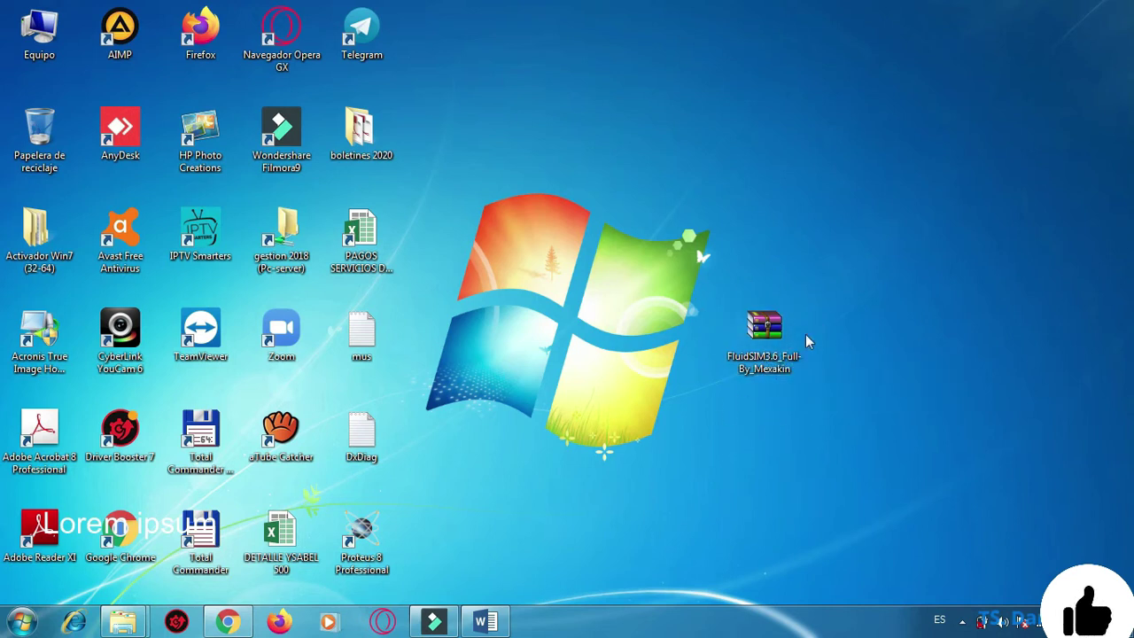
Step: Extract the FluidSIM3.6 archive into a FluidSIM3.6_Full-By_Mexakin folder on the desktop and close the archive window
double_click(769, 332)
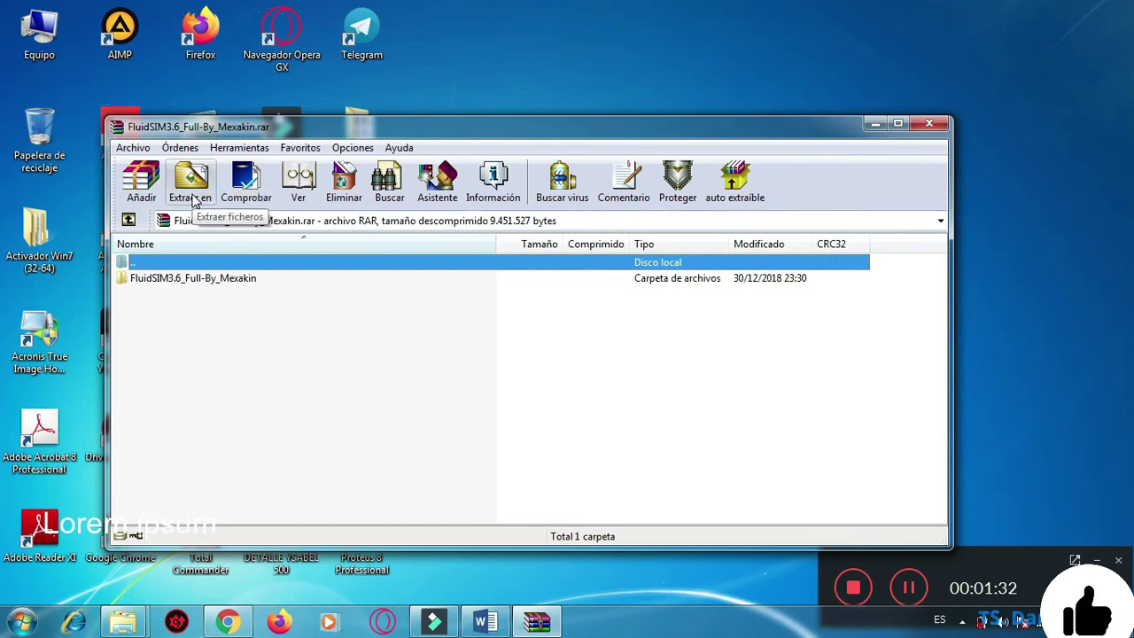
left_click(192, 201)
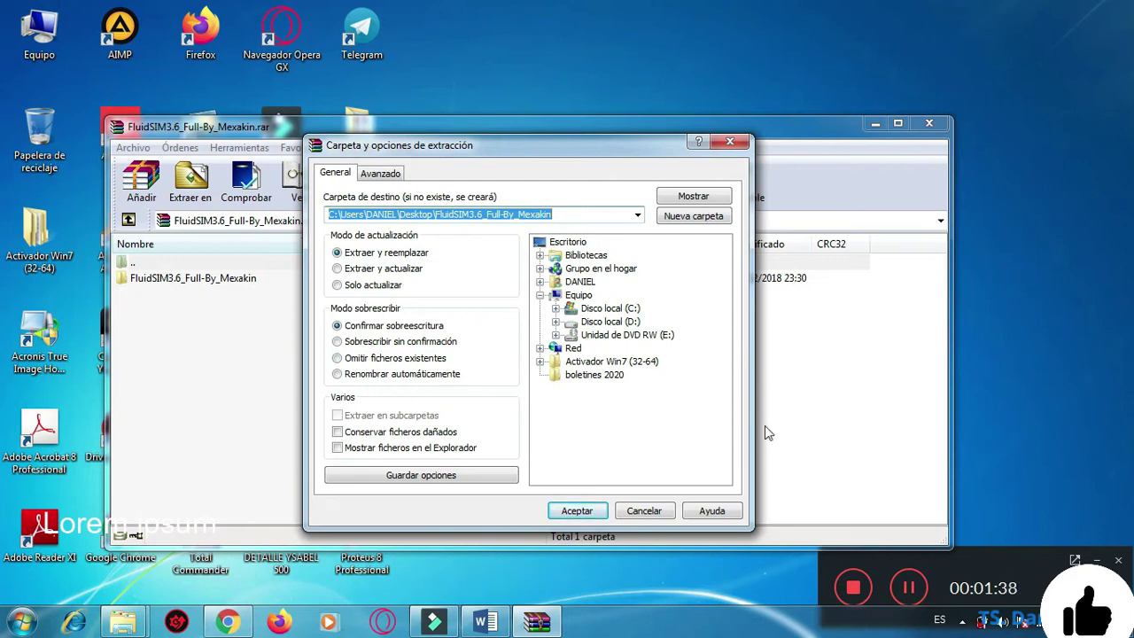
left_click(597, 513)
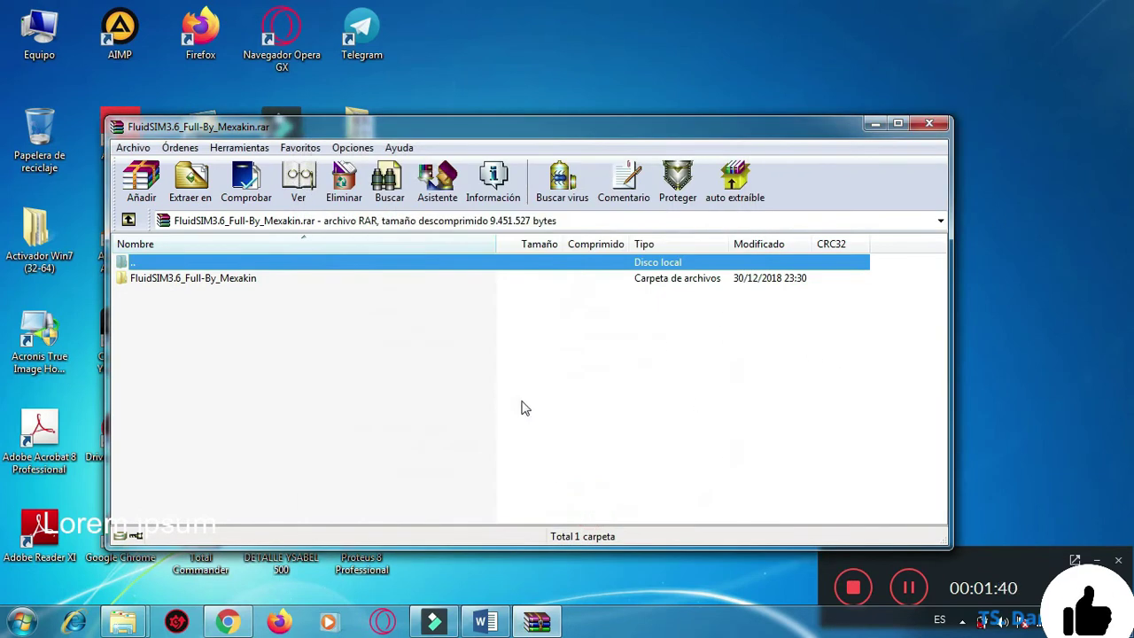
left_click(930, 125)
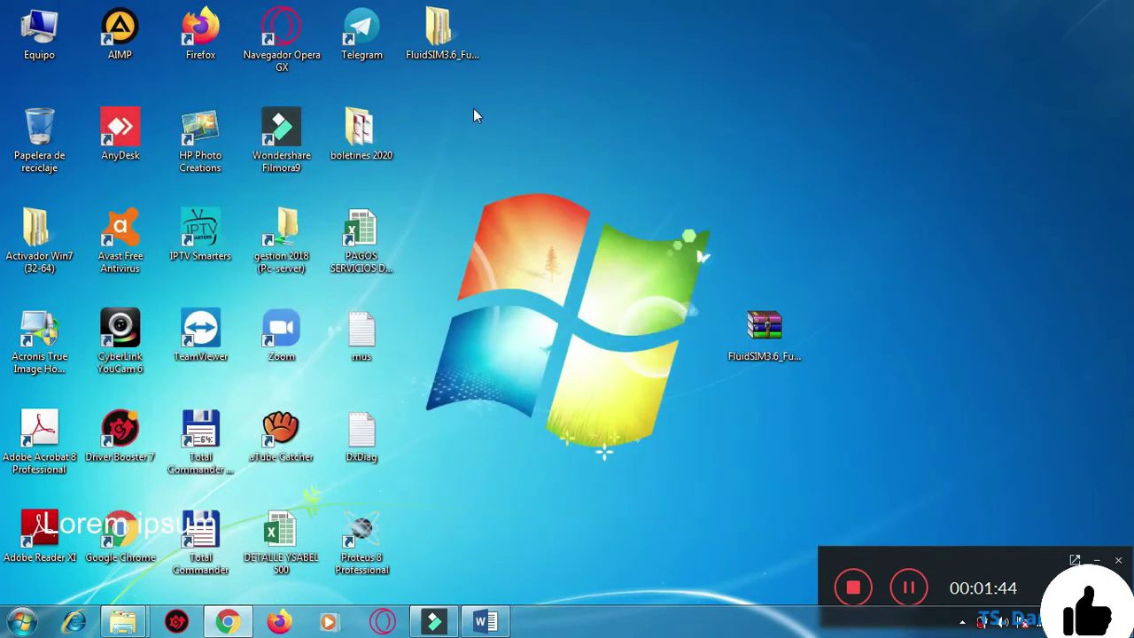
Step: Place the extracted FluidSIM3.6 folder in the empty desktop area with its archive just above it
left_click_drag(442, 36, 763, 234)
left_click_drag(775, 359, 801, 172)
left_click(889, 246)
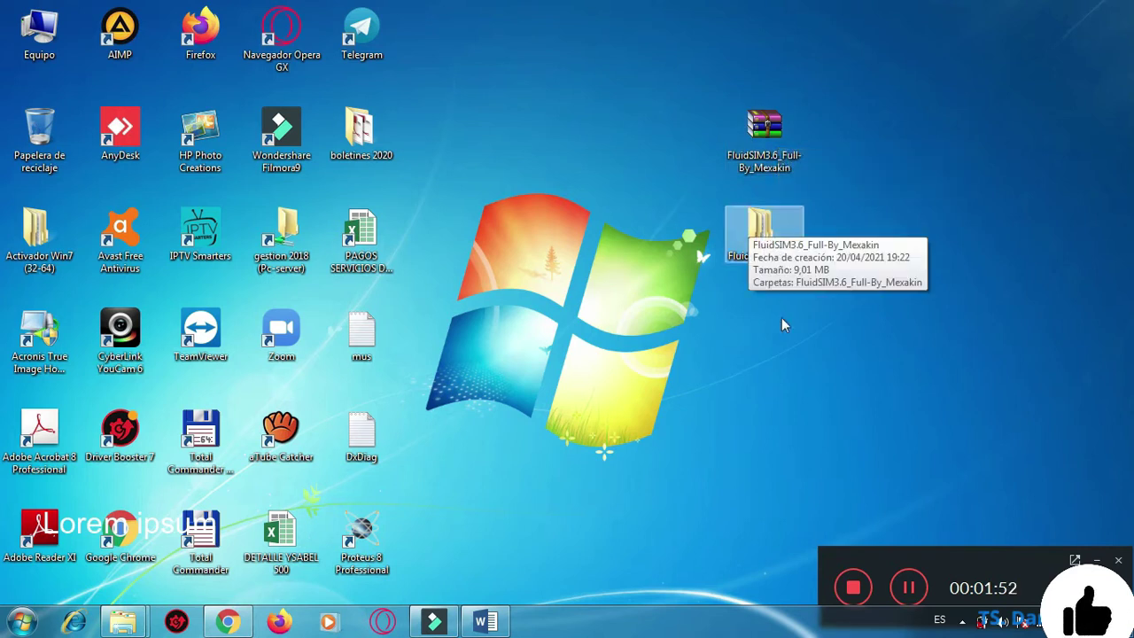
left_click(912, 597)
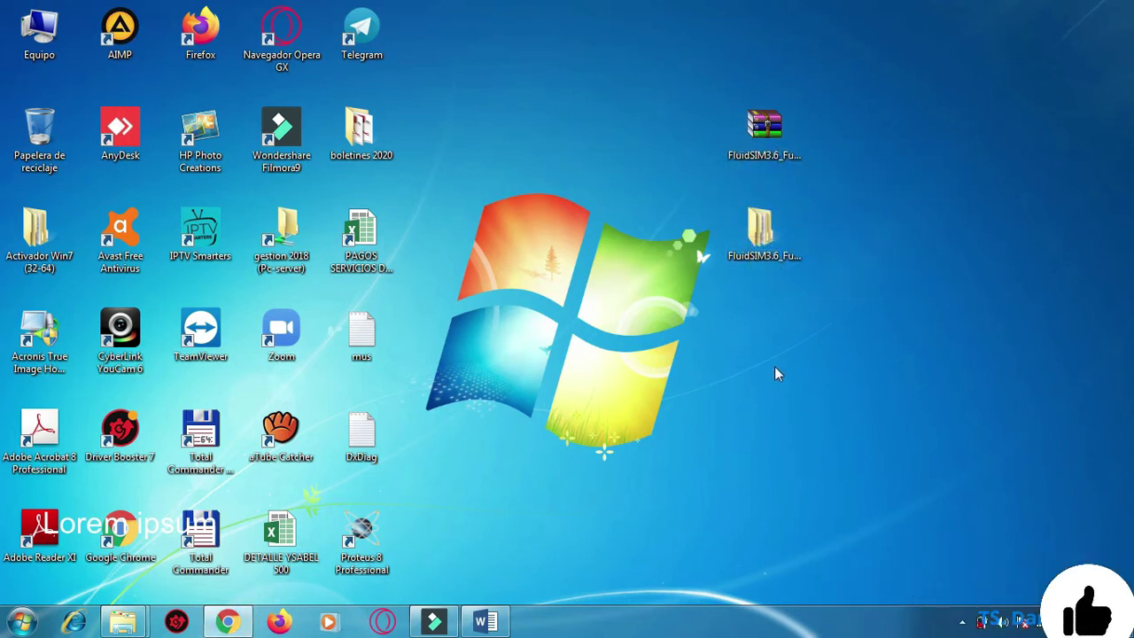
Step: Open the extracted FluidSIM3.6 folder in a maximized window and go down to the innermost FluidSIM3.6 Full-By_Mexakin subfolder
left_click(761, 263)
double_click(762, 262)
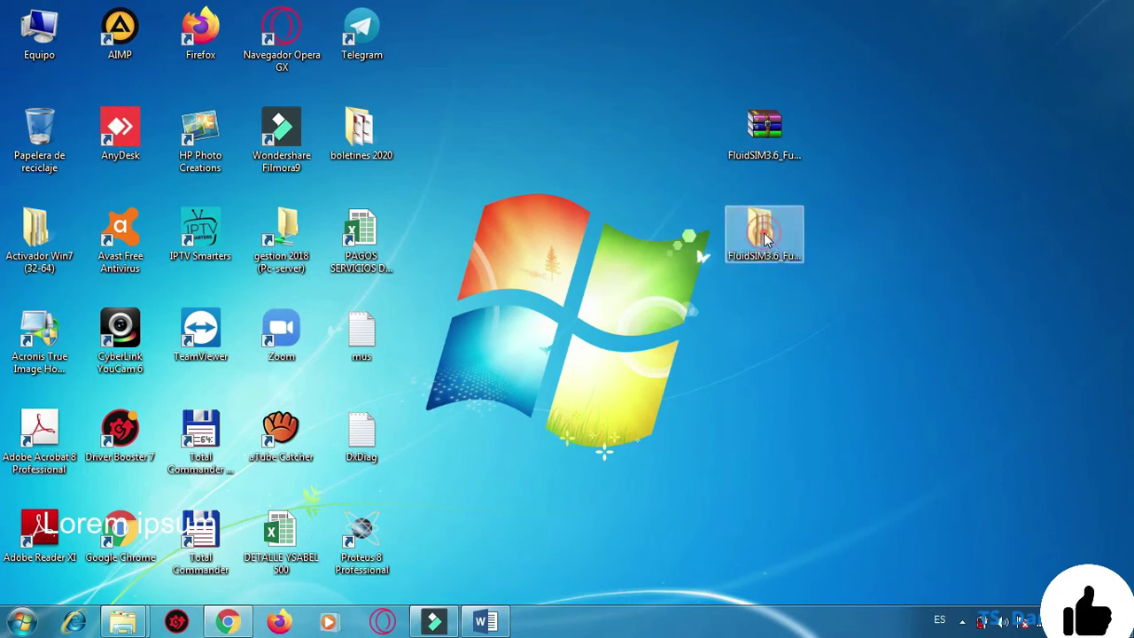
left_click_drag(757, 35, 754, 50)
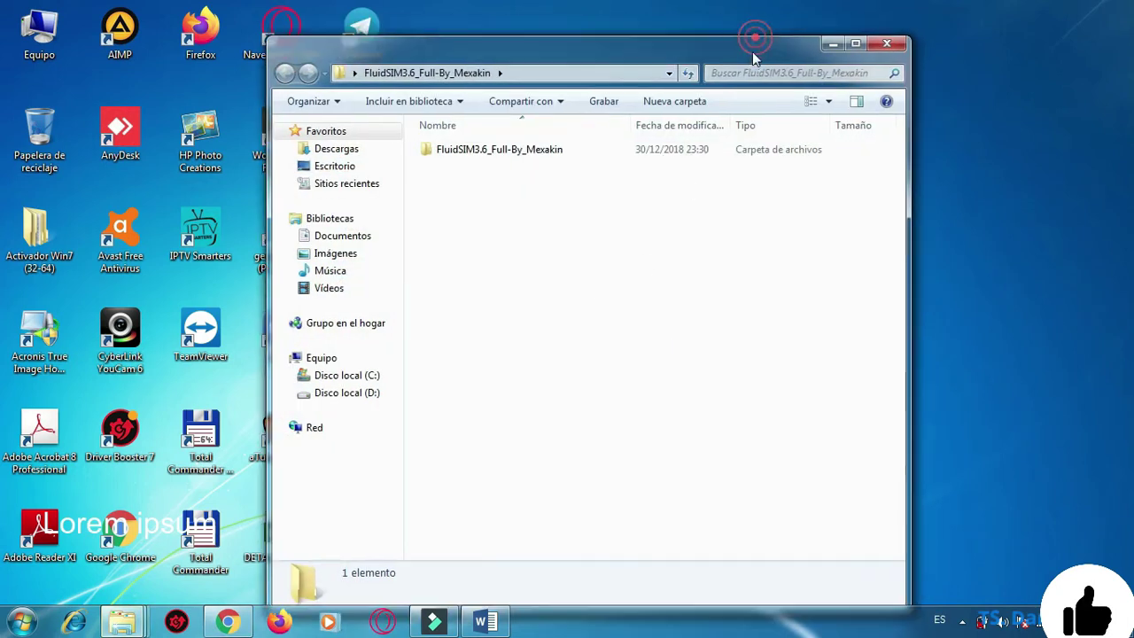
left_click(855, 43)
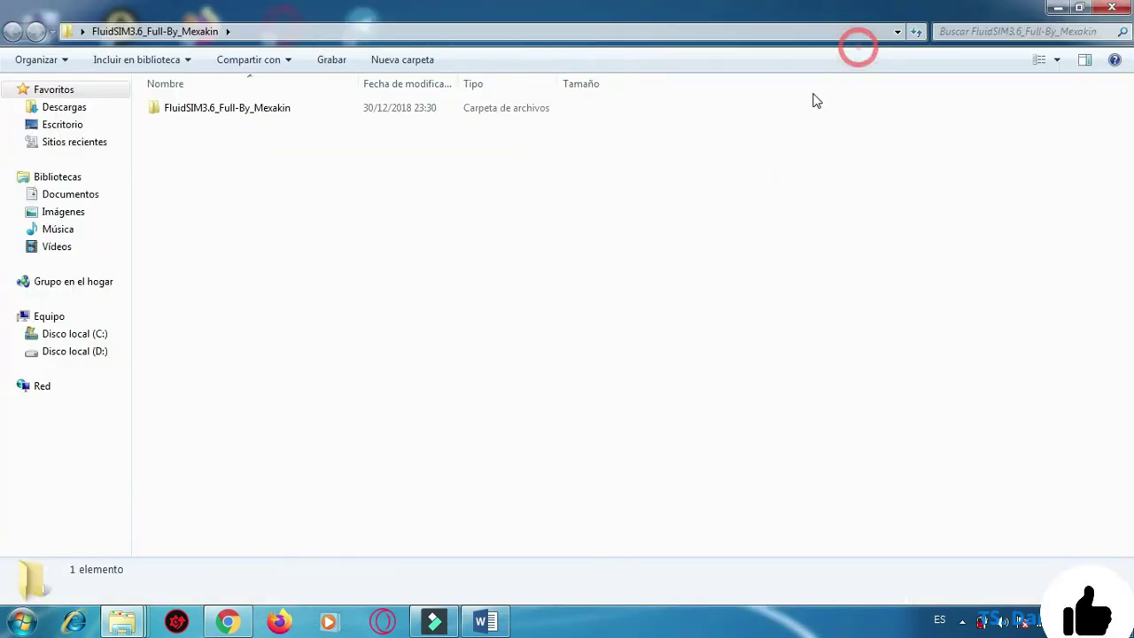
left_click(260, 111)
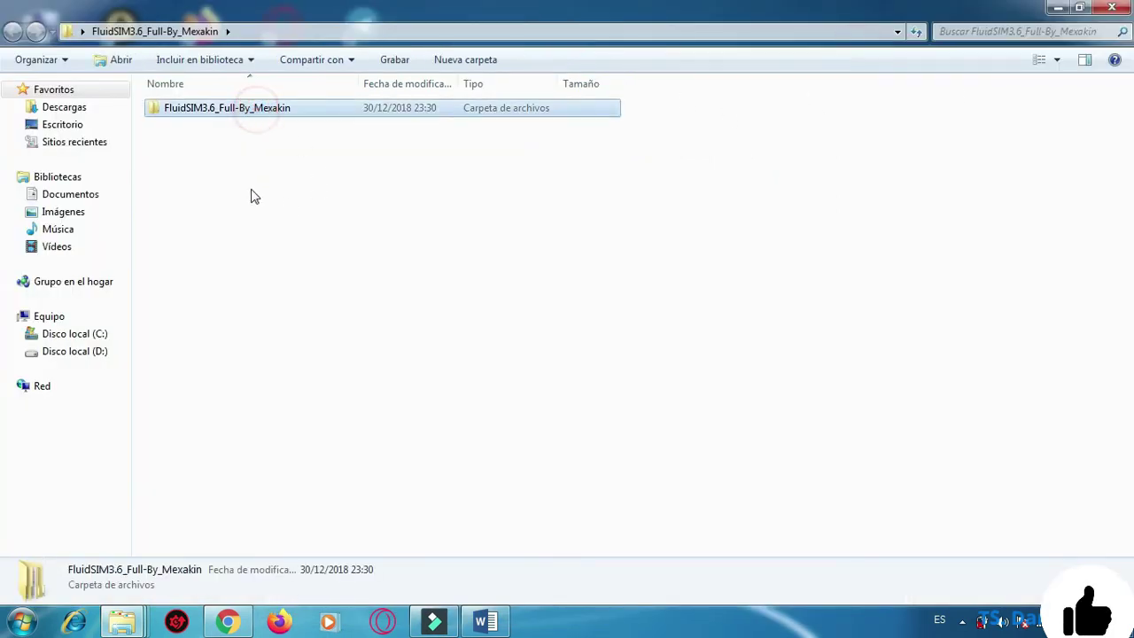
double_click(199, 112)
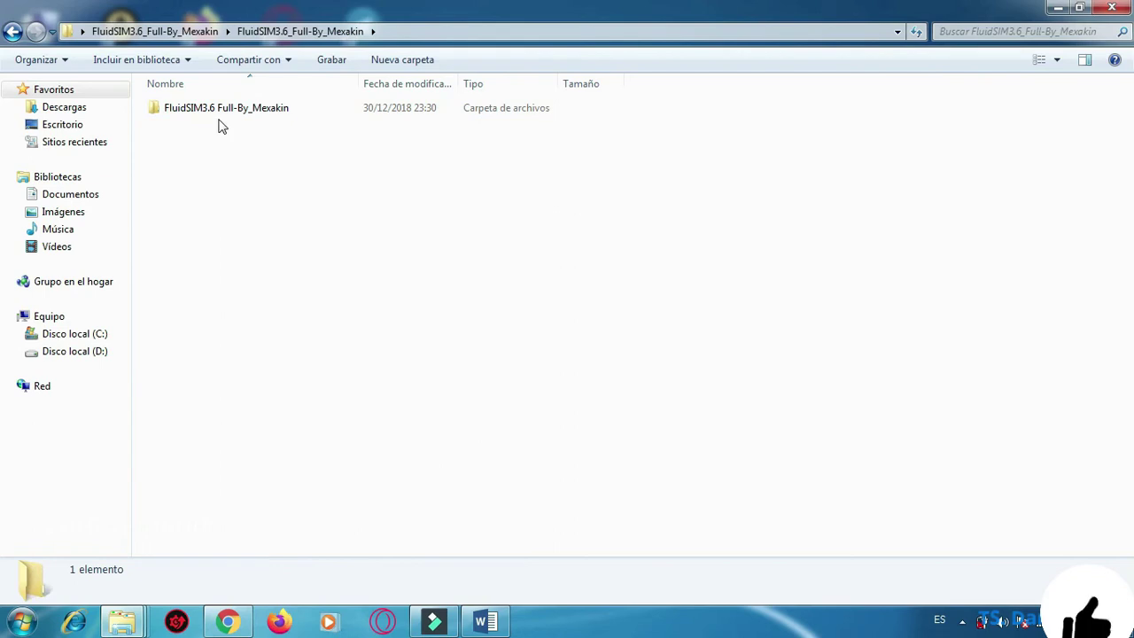
double_click(217, 108)
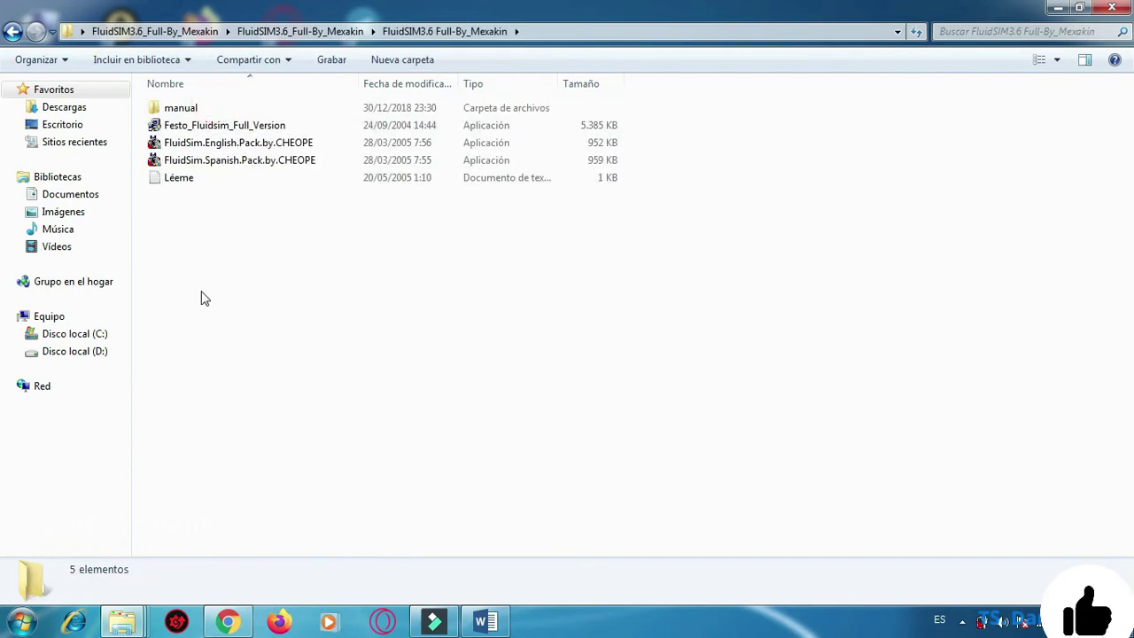
Step: Look over the package contents, including the manual folder, the Festo_Fluidsim_Full_Version installer and the English and Spanish language packs
left_click_drag(178, 224, 180, 101)
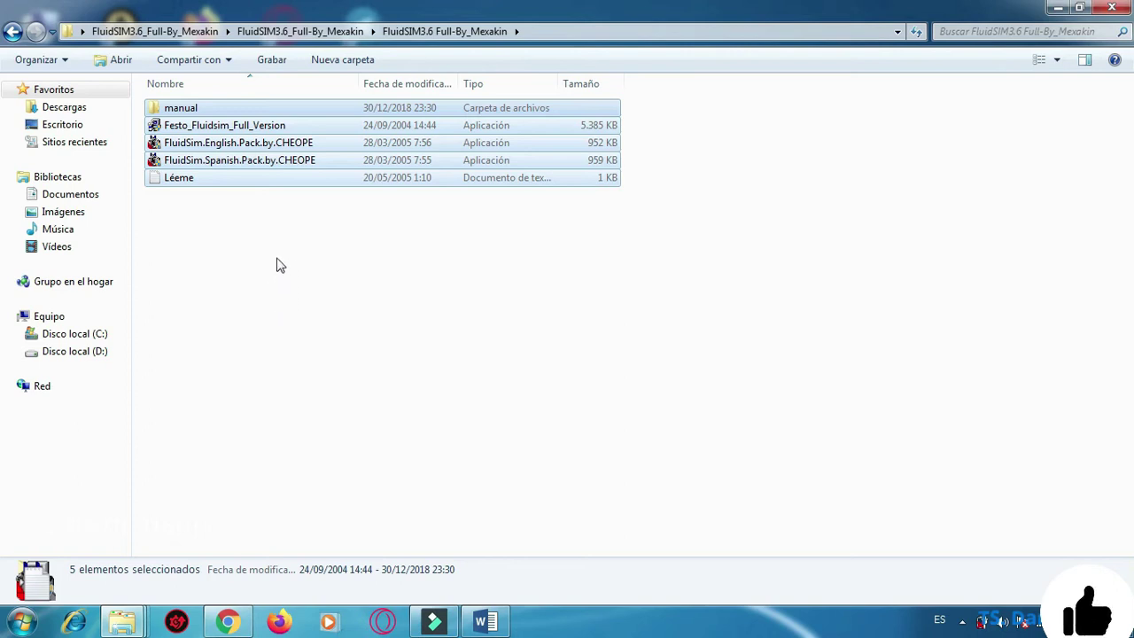
left_click(277, 265)
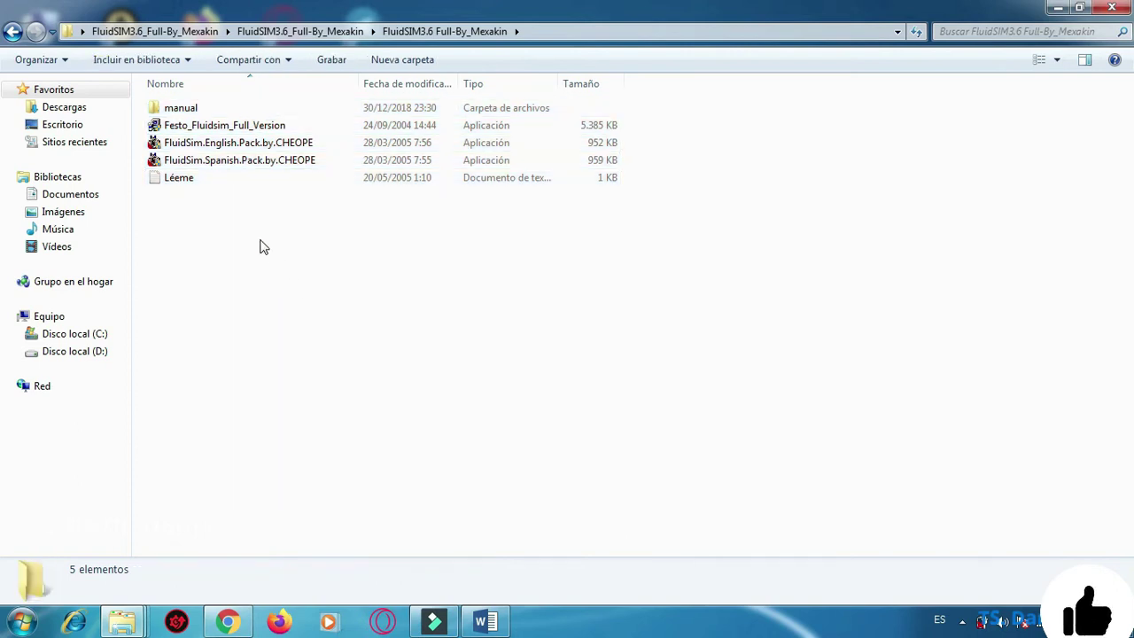
double_click(181, 108)
left_click(469, 34)
left_click(225, 127)
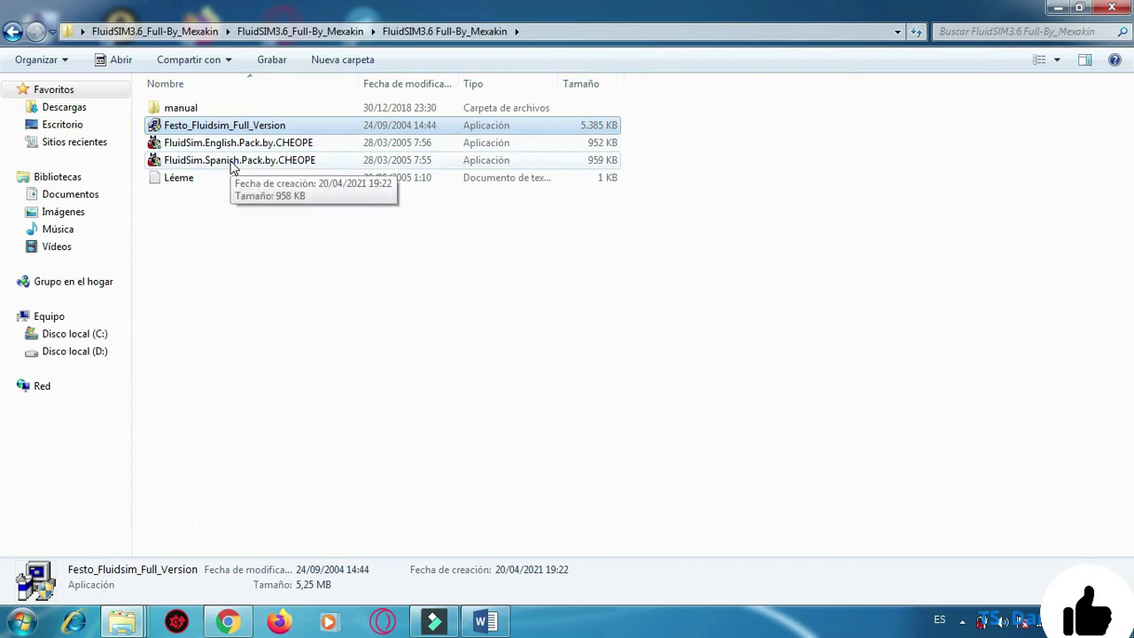
left_click(226, 144)
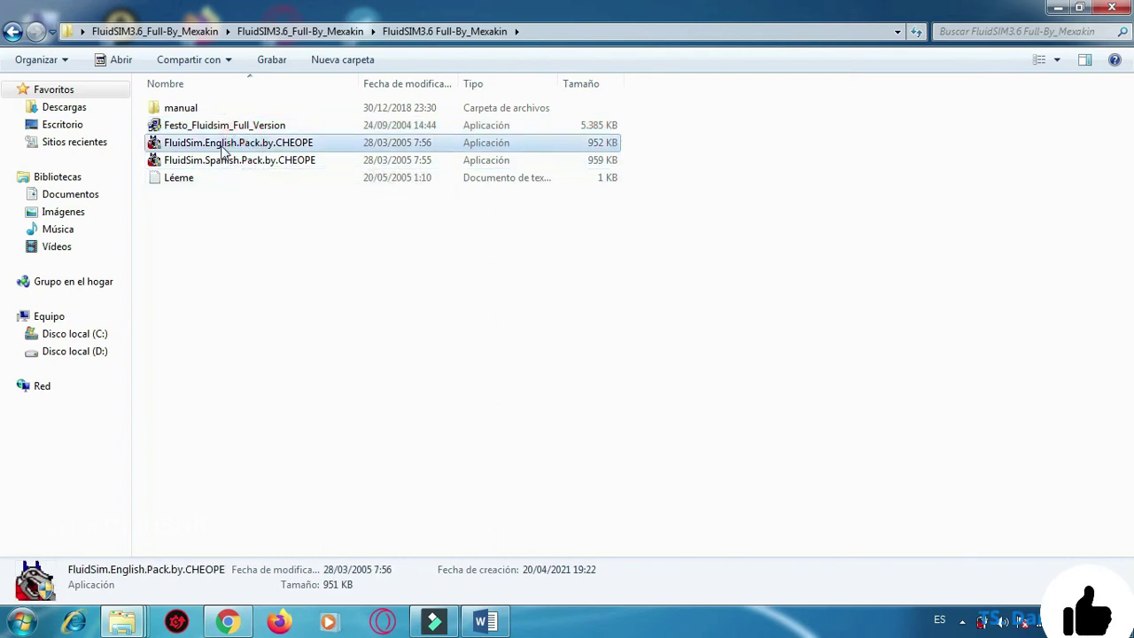
left_click(223, 160)
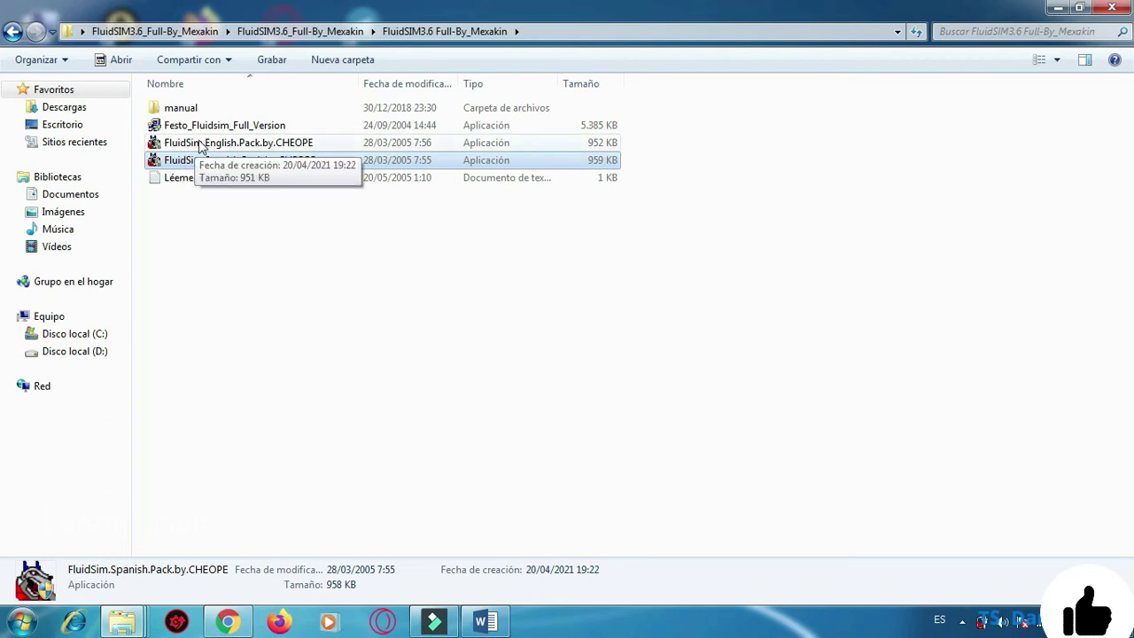
Step: Run the Festo_Fluidsim_Full_Version installer and agree to continue with the Festo Fluidsim installation
left_click(165, 126)
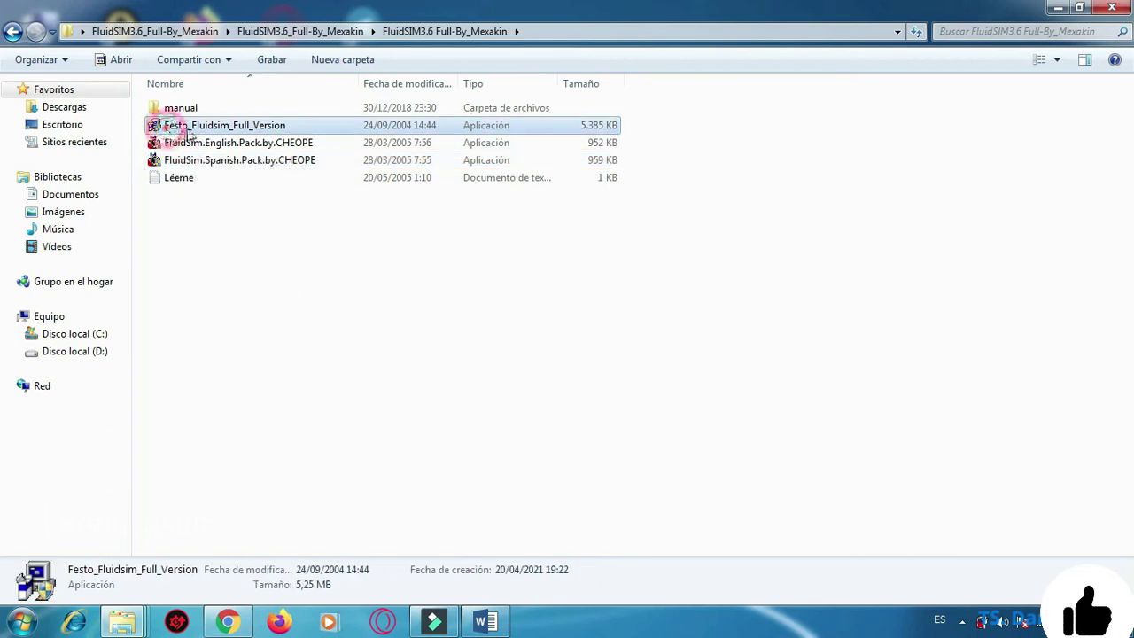
double_click(268, 126)
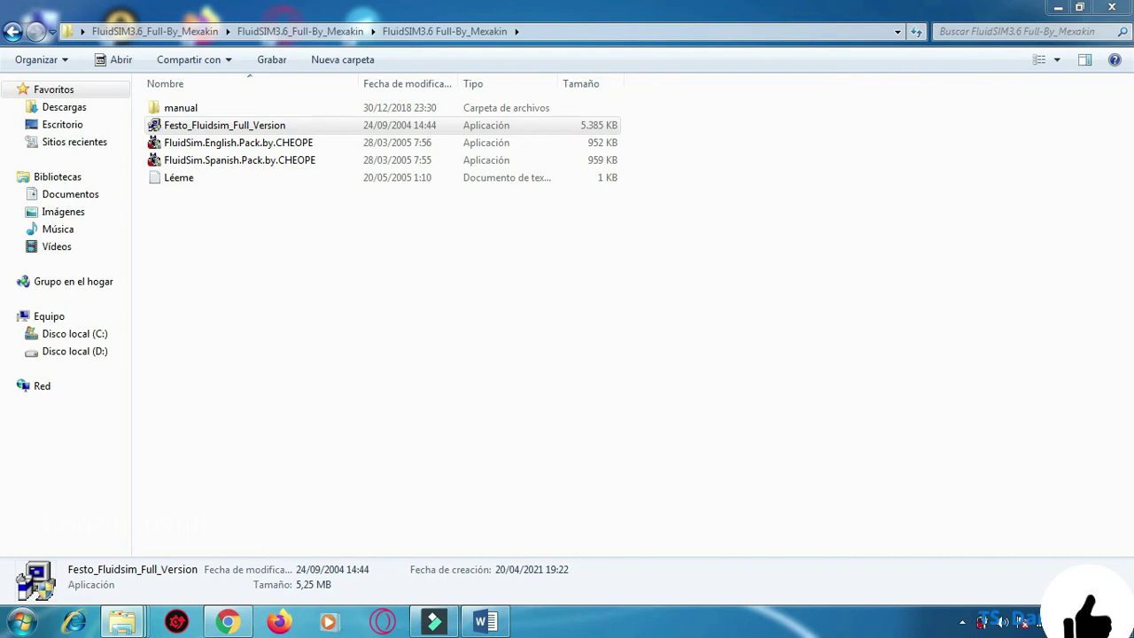
key("Return")
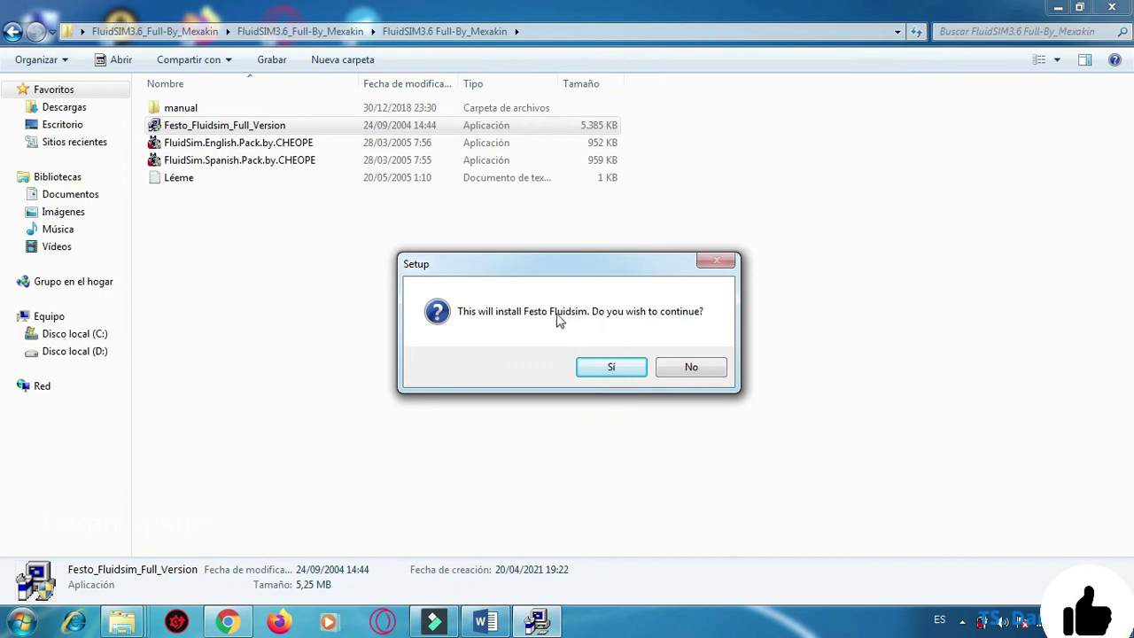
left_click(622, 378)
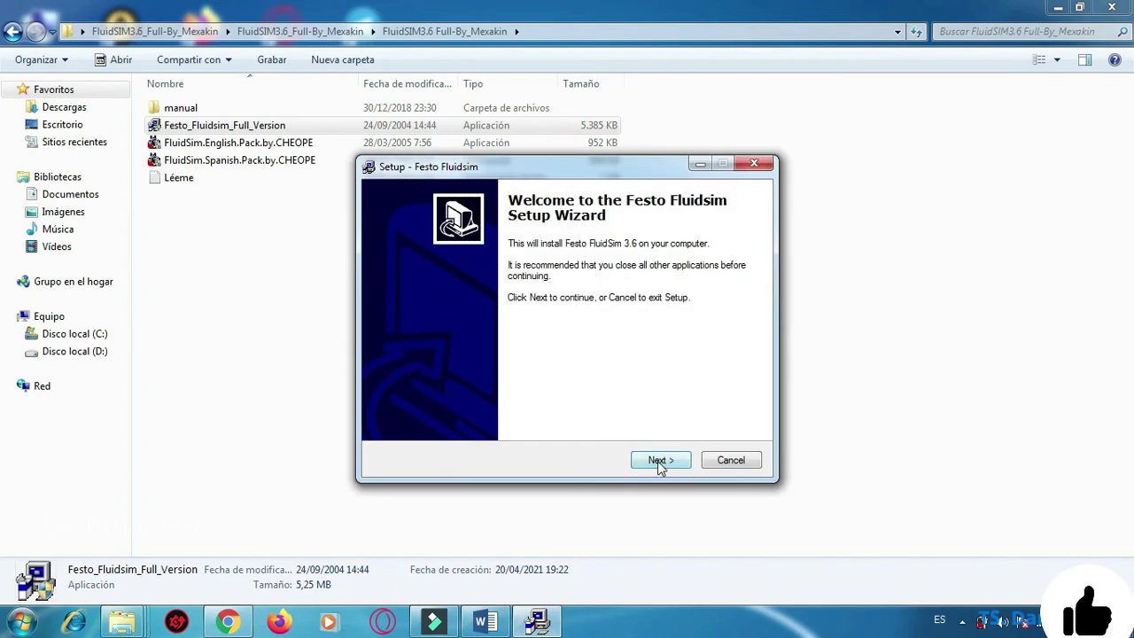
Step: Install Festo Fluidsim in C:\Program Files (x86)\Festo Fluidsim with a desktop icon, and finish setup with Launch Festo Fluidsim enabled
left_click(657, 461)
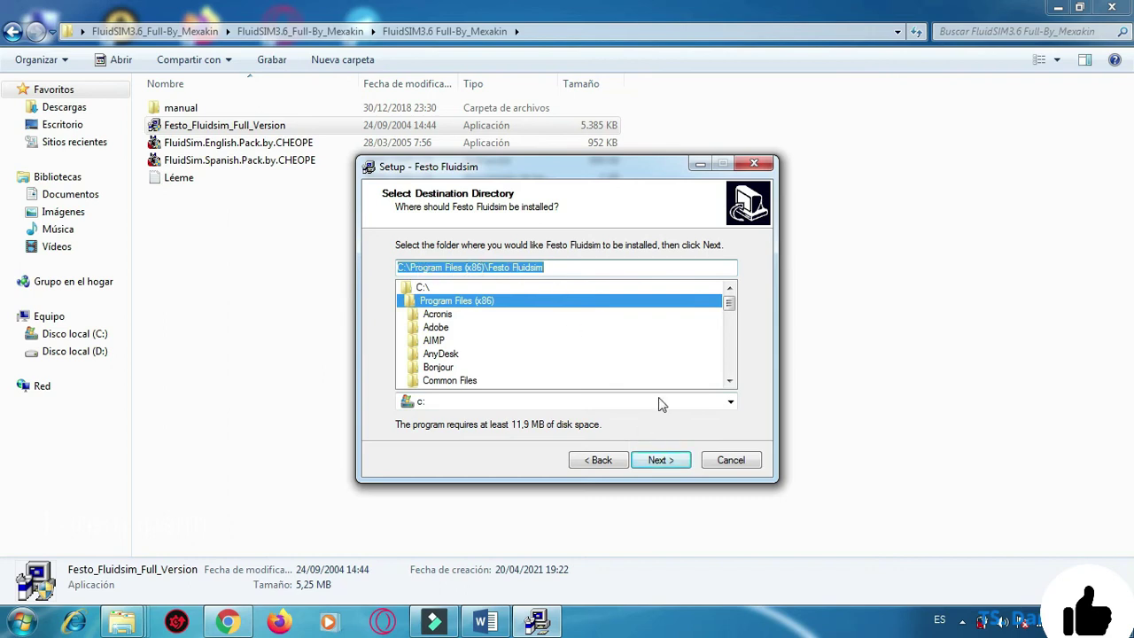
left_click(676, 460)
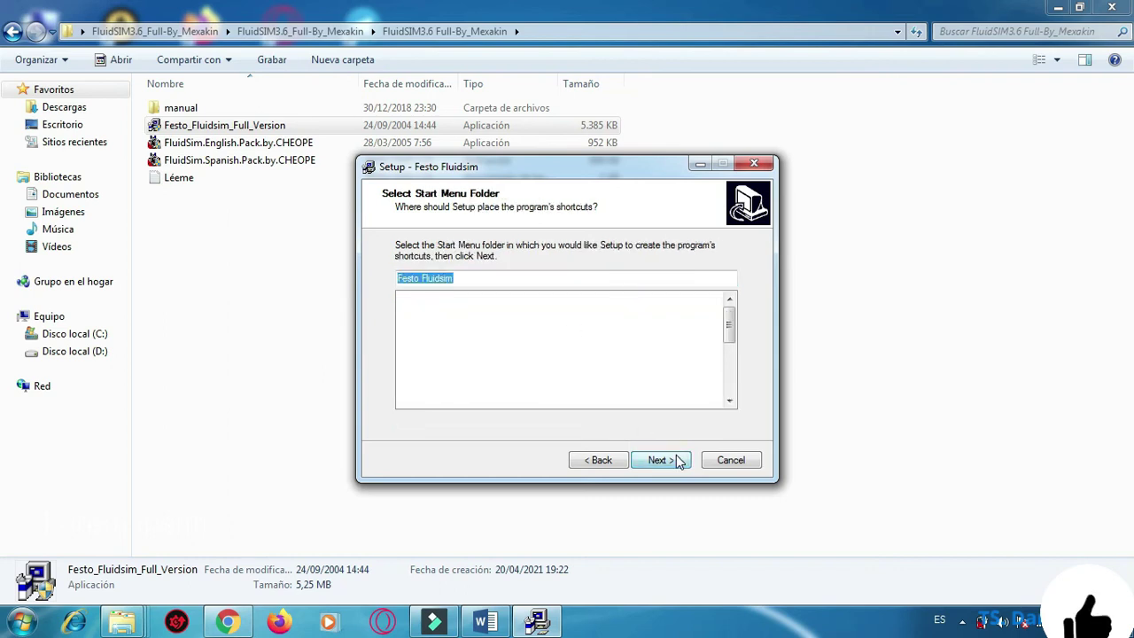
left_click(673, 462)
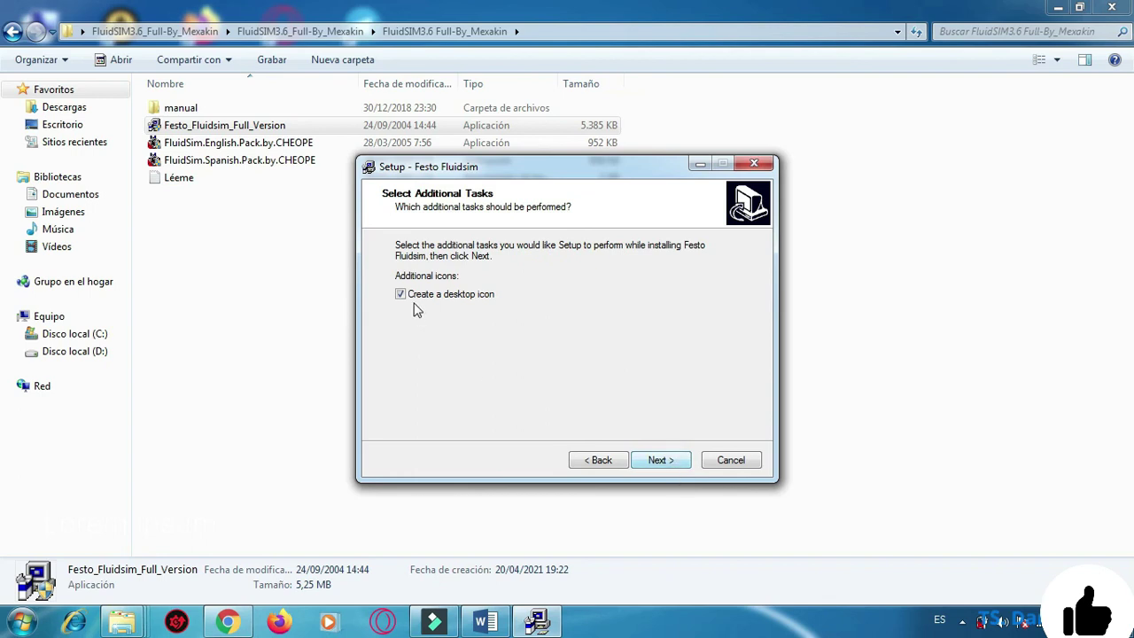
left_click(669, 461)
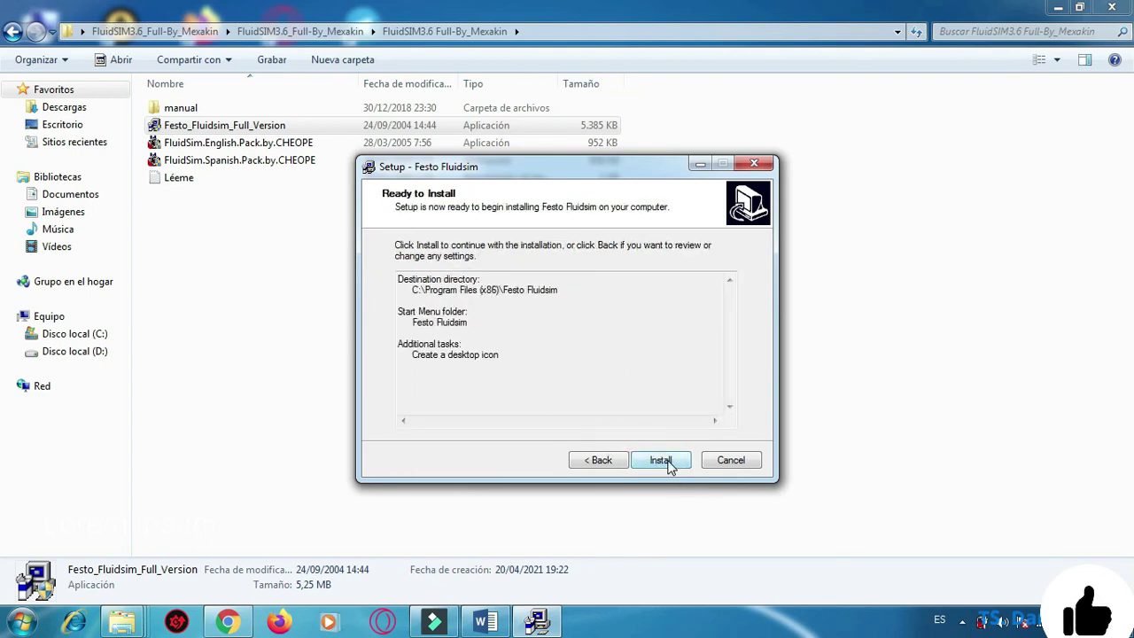
left_click(663, 461)
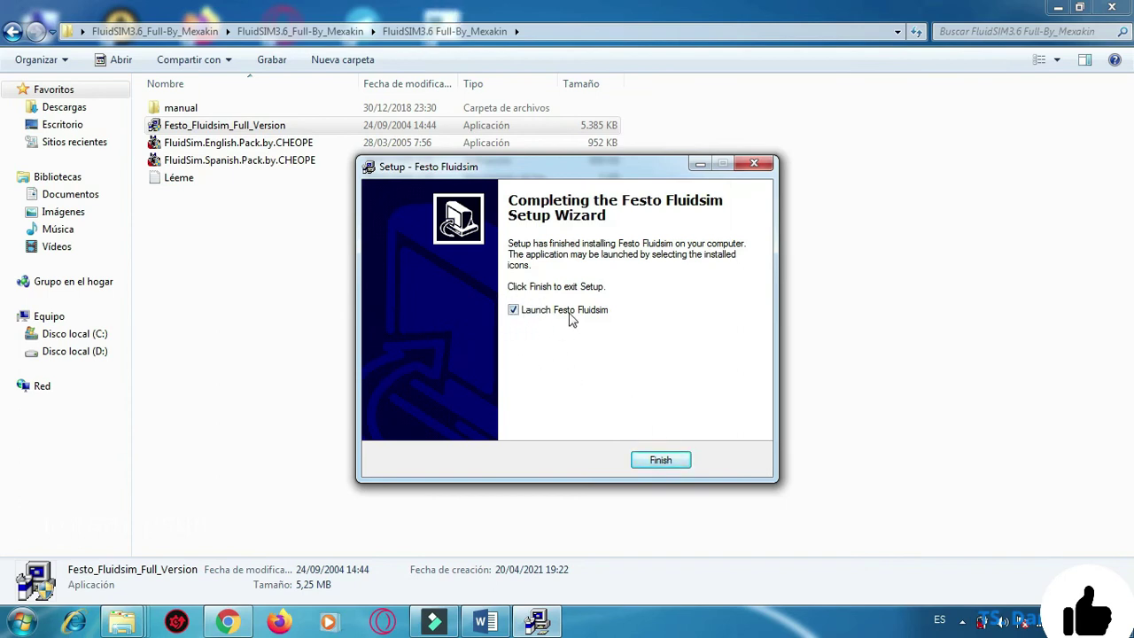
left_click(657, 461)
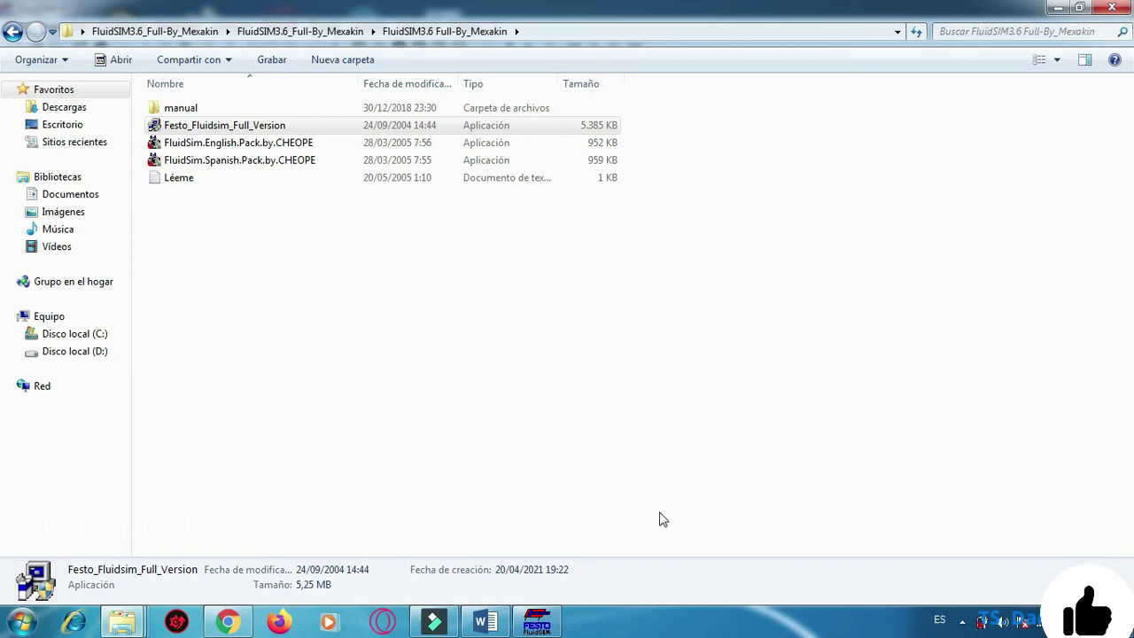
Step: Minimize the installer folder to view the launched FluidSIM-P window, and close FluidSIM-P
left_click(1056, 7)
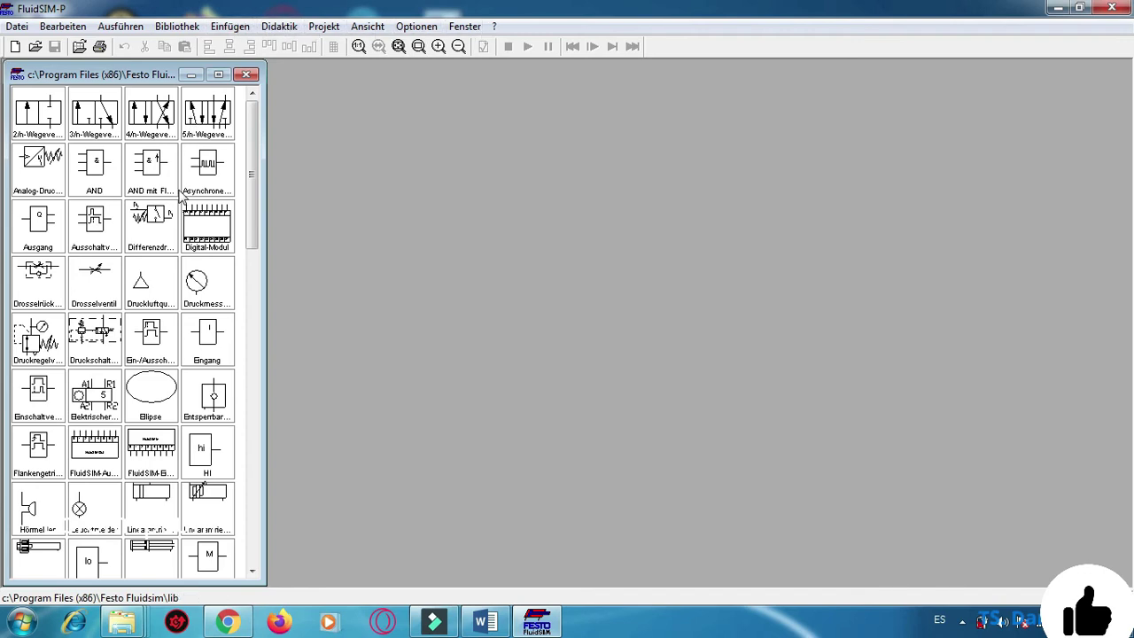
left_click(1113, 8)
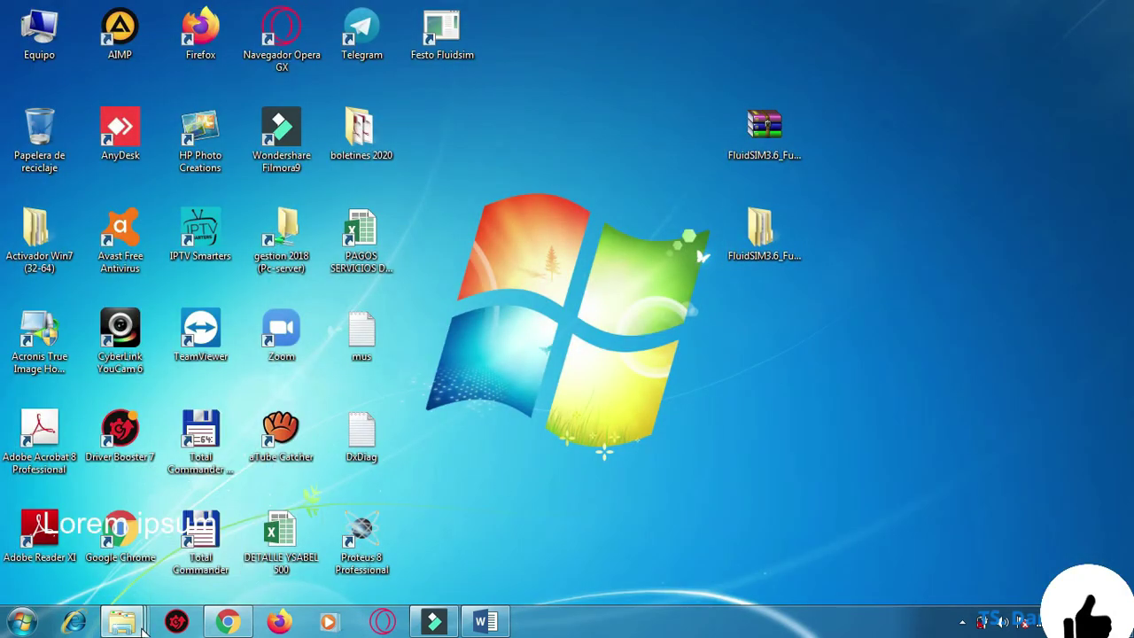
Step: Bring the minimized FluidSIM3.6 Full-By_Mexakin folder window back and clear its file selection
mouse_move(123, 621)
left_click(434, 553)
left_click(400, 375)
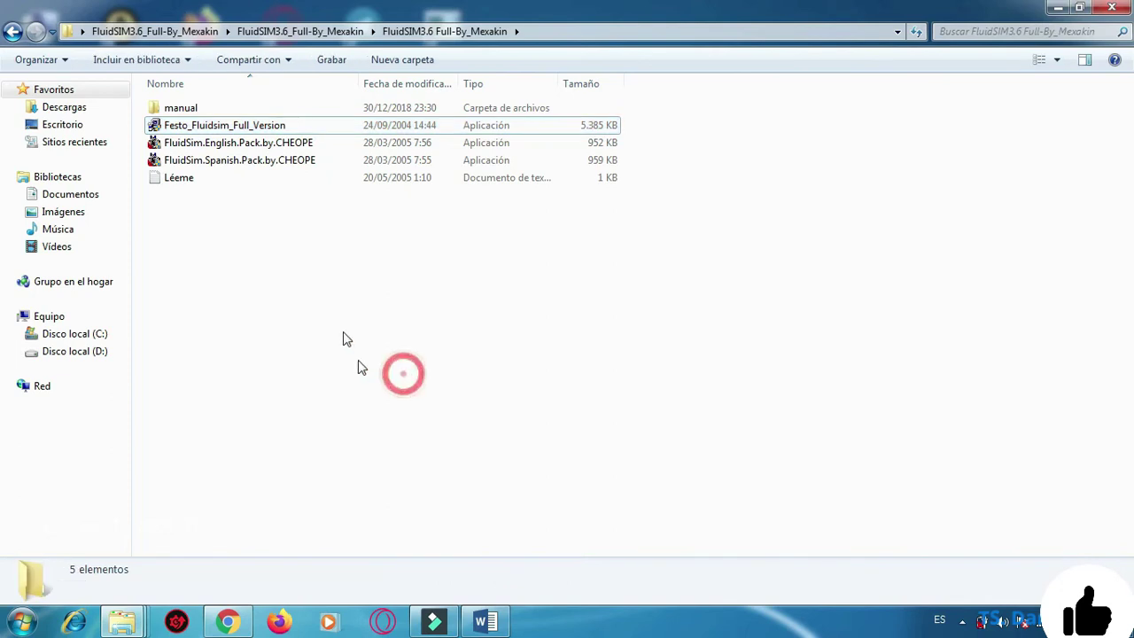
Step: Run the FluidSim.Spanish.Pack.by.CHEOPE installer and install the Spanish pack in C:\Program Files (x86)\Festo Fluidsim\bin
left_click(226, 144)
left_click(226, 160)
left_click(221, 144)
left_click(236, 207)
left_click(214, 160)
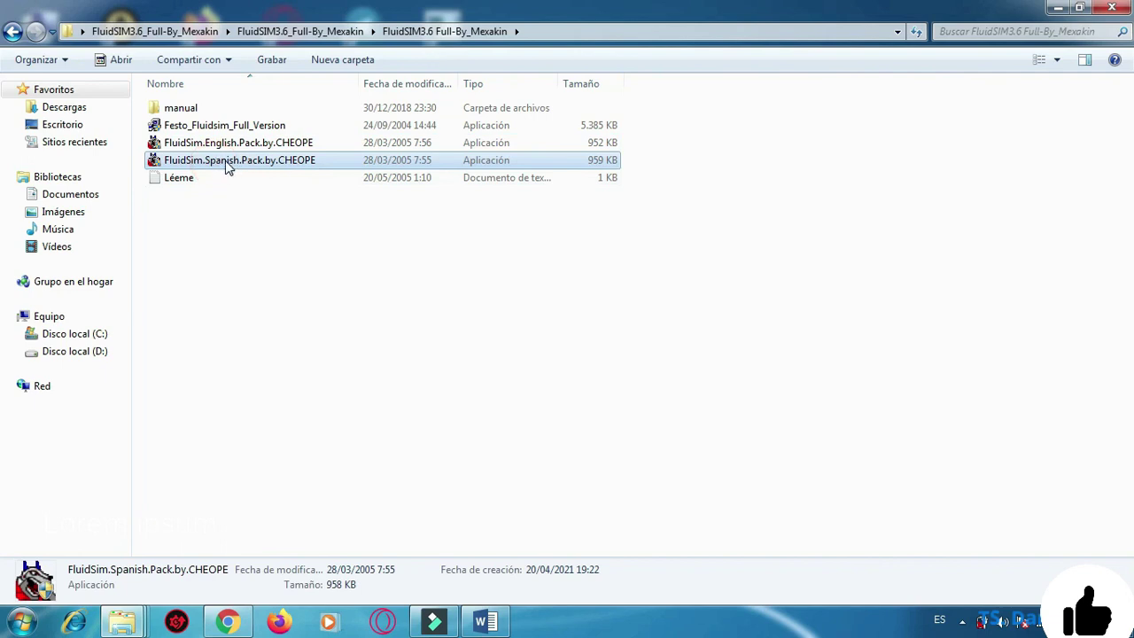
double_click(223, 166)
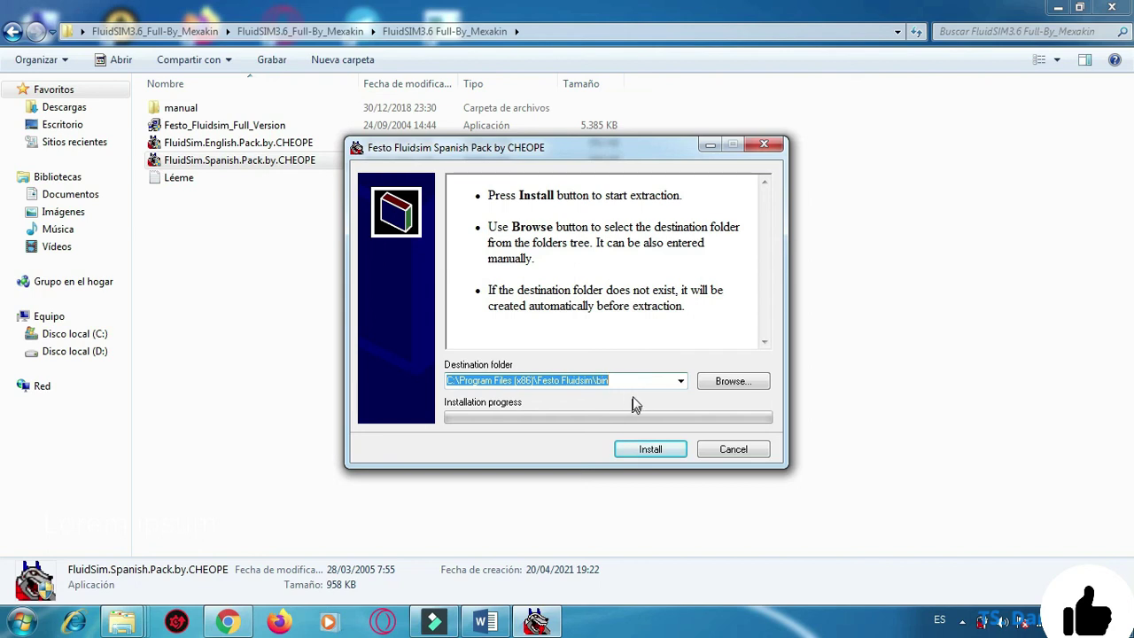
left_click(659, 448)
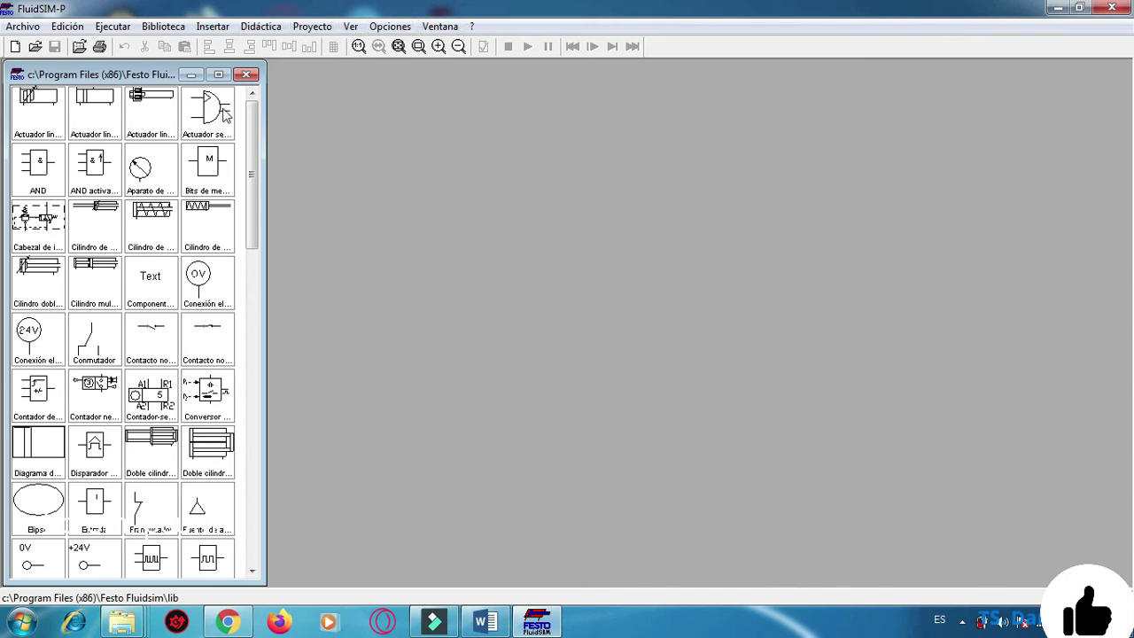
Step: Look through the symbols in the FluidSIM-P component library and resize the library window to show five columns
scroll(255, 172, "down", 1)
left_click_drag(265, 172, 457, 180)
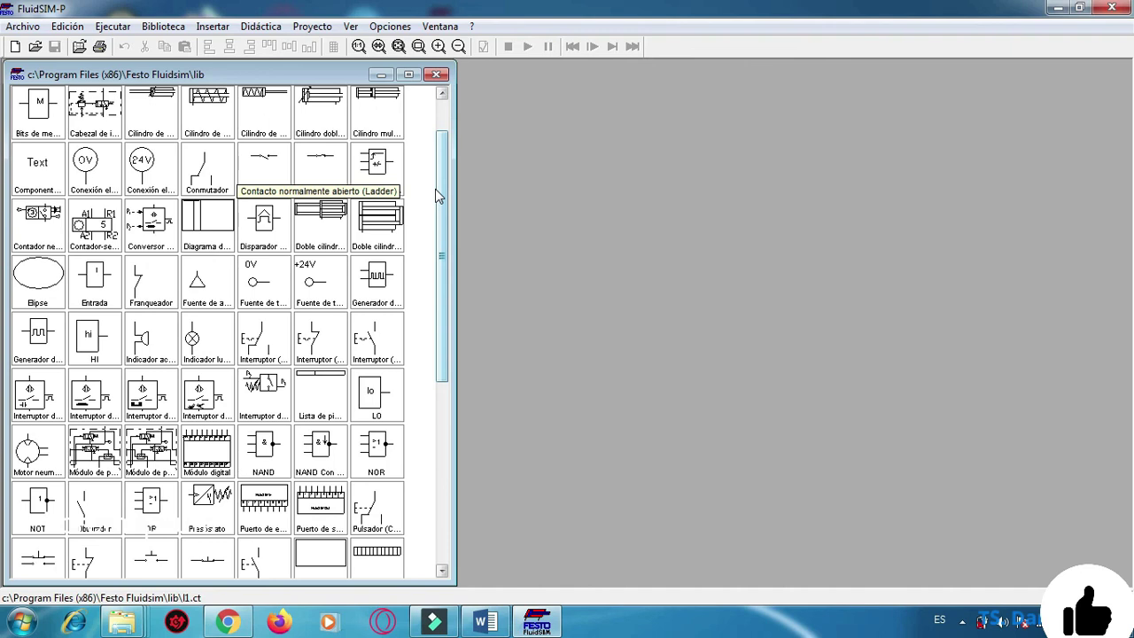
scroll(435, 189, "down", 6)
scroll(420, 293, "up", 3)
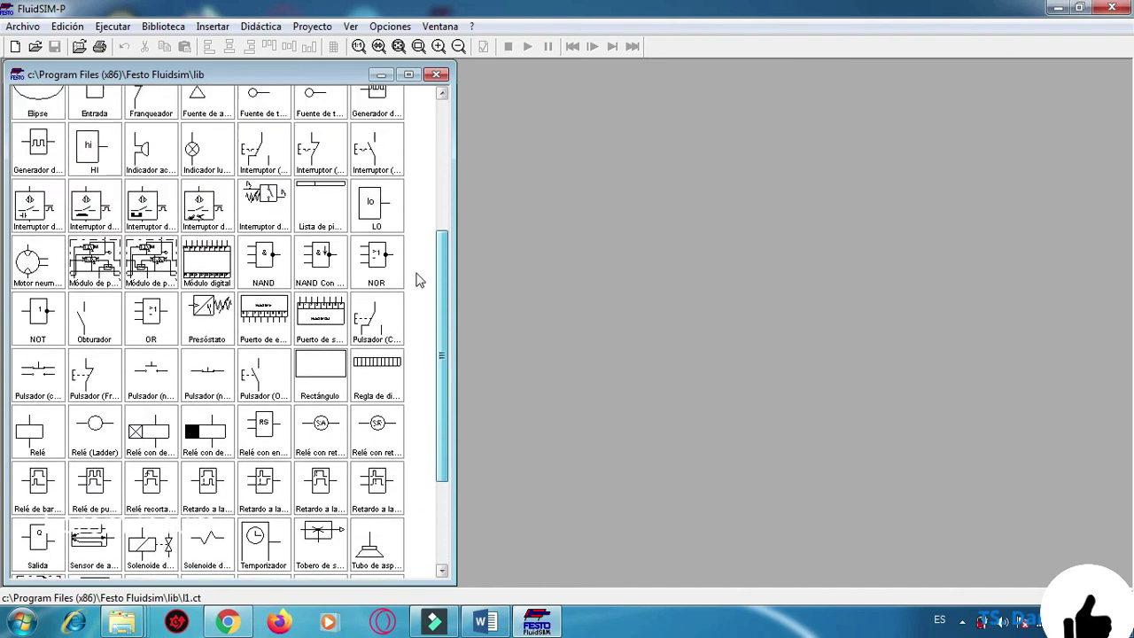
scroll(420, 293, "up", 5)
left_click_drag(456, 79, 335, 89)
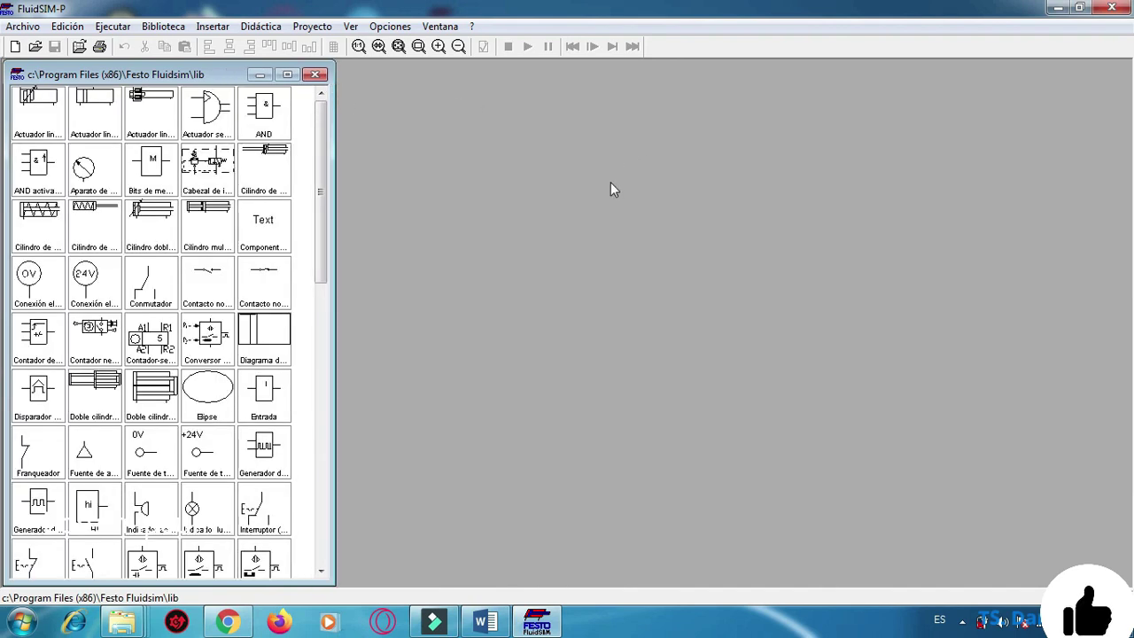